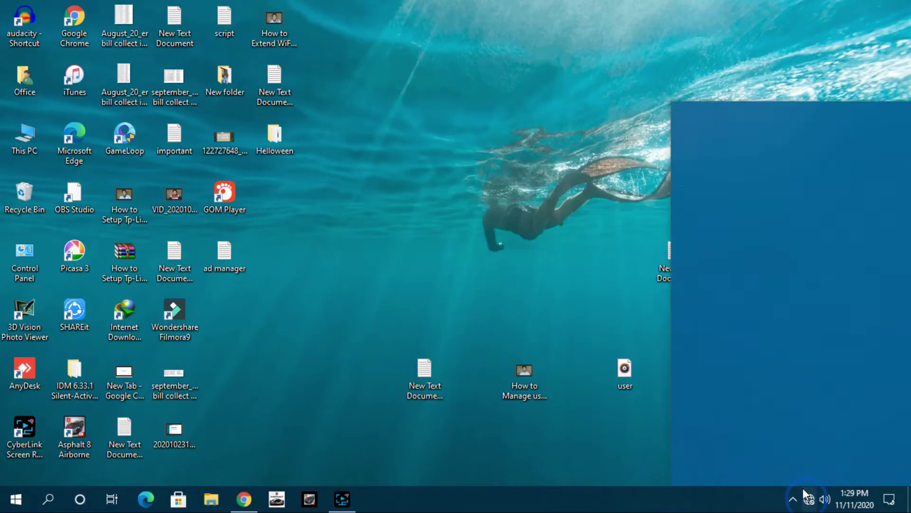
Connect the PC to the dlink-08BC wireless network and close the network list
left_click(849, 215)
left_click(856, 303)
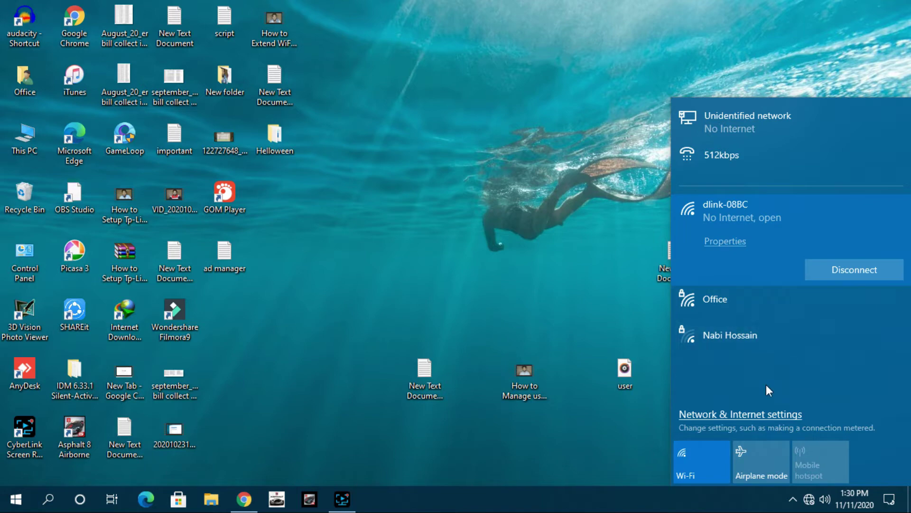
left_click(531, 227)
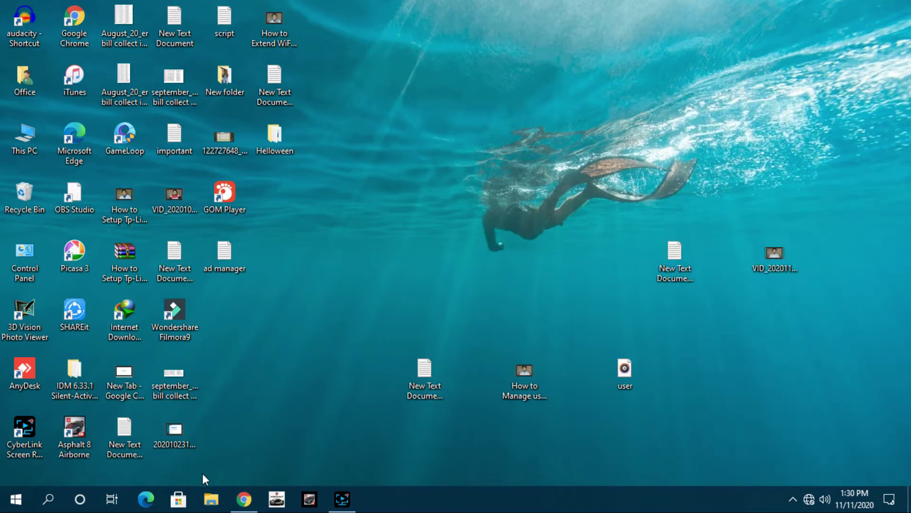
Refresh the Windows desktop a few times from its right-click menu
left_click(243, 499)
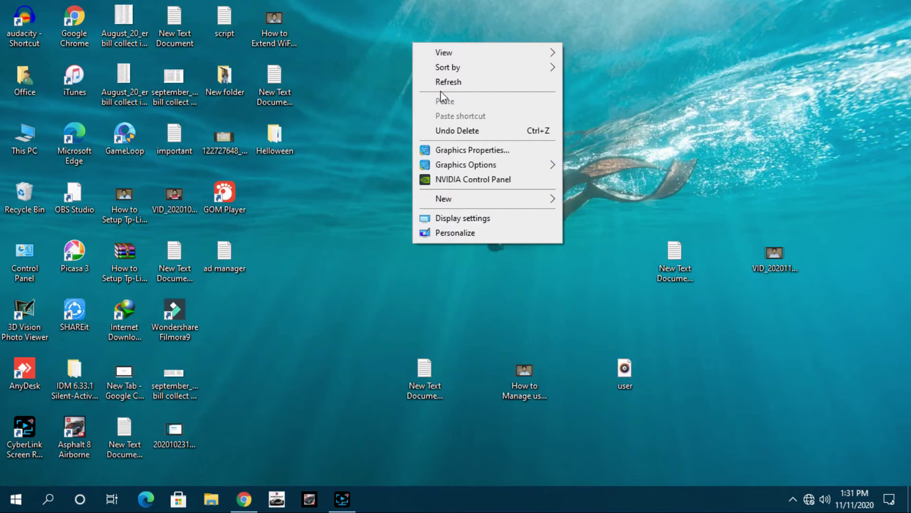
left_click(437, 83)
right_click(440, 88)
left_click(470, 130)
right_click(463, 124)
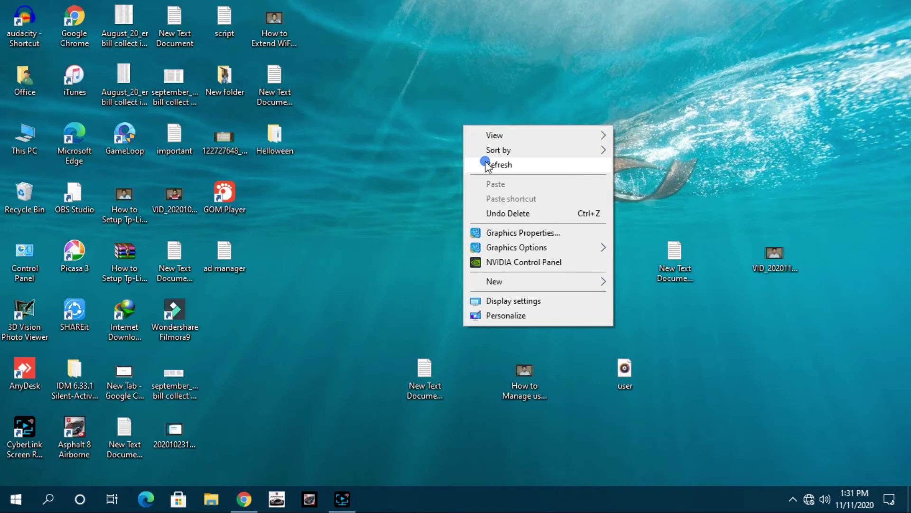
left_click(470, 164)
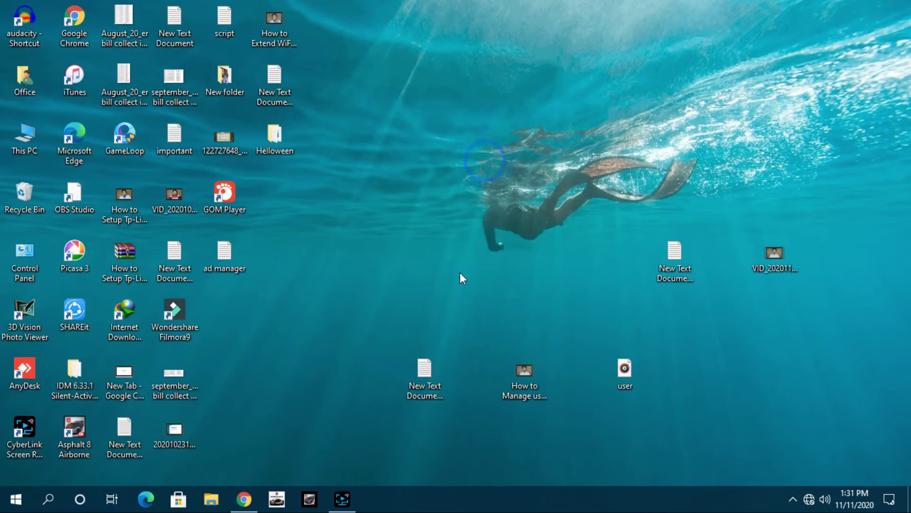
In Chrome, load the router admin page at 192.168.0.1
left_click(244, 498)
left_click(139, 37)
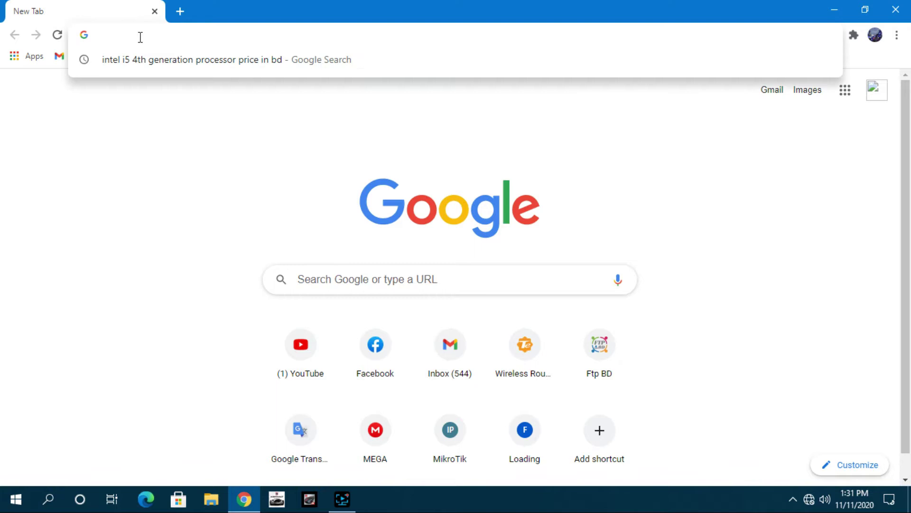
type("192.")
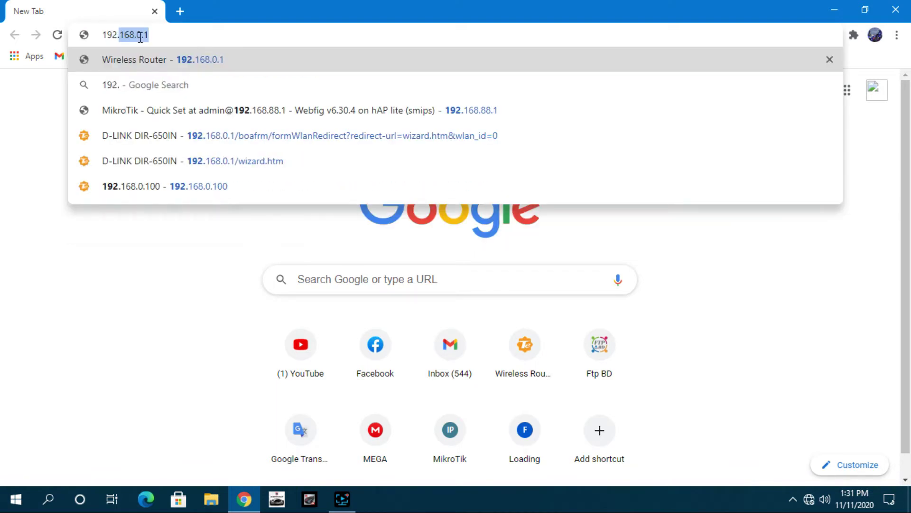
type("168.0.1")
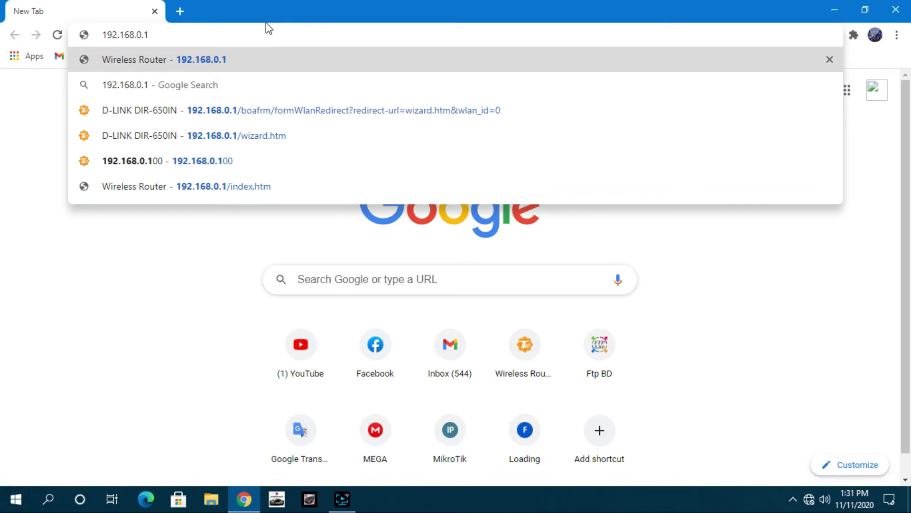
key("Return")
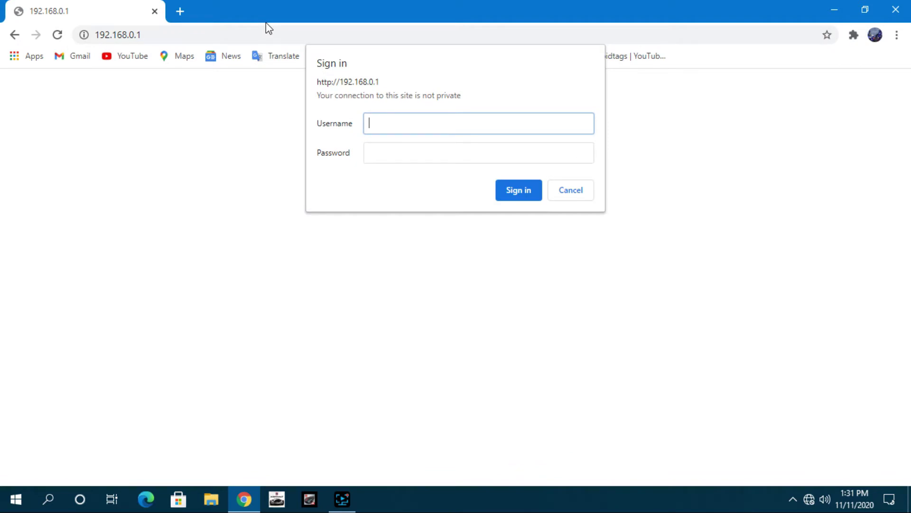
Sign in to the router with the current admin user name and password
key("Tab")
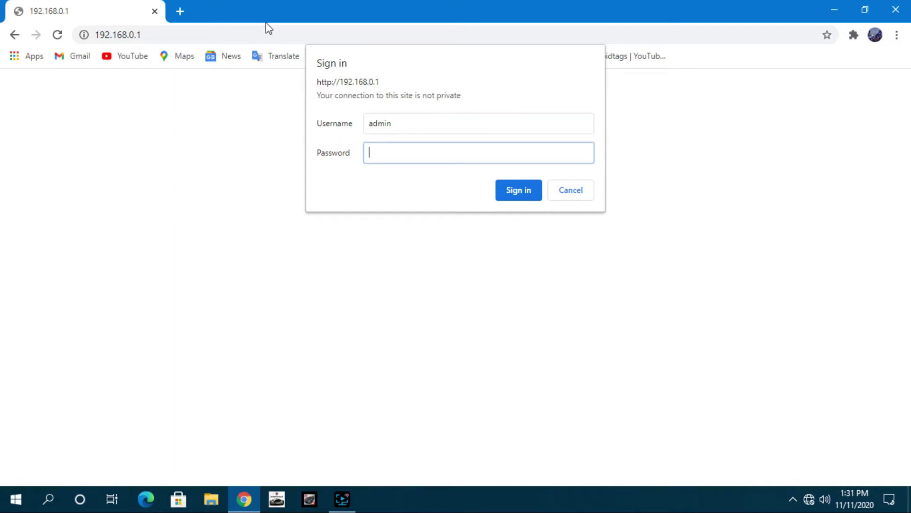
left_click(525, 190)
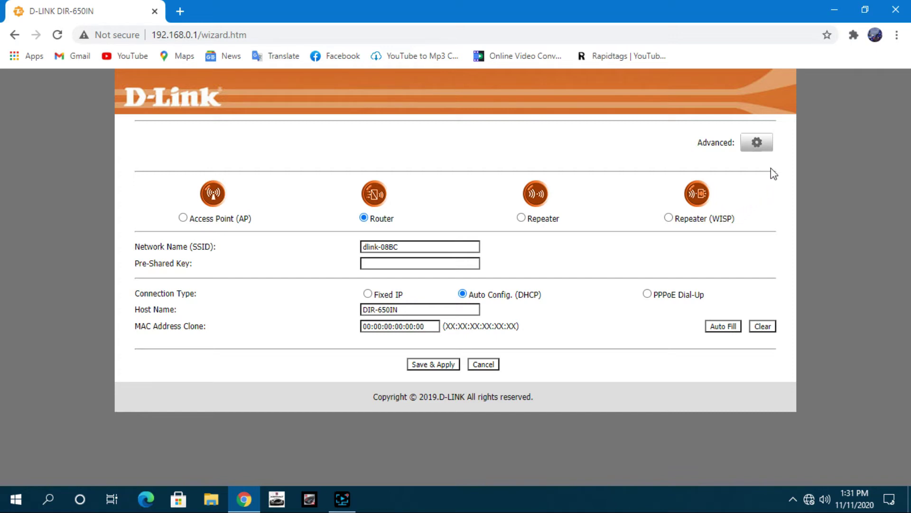
Switch from the setup wizard to the Advanced pages and scroll through Access Point Status
left_click(764, 146)
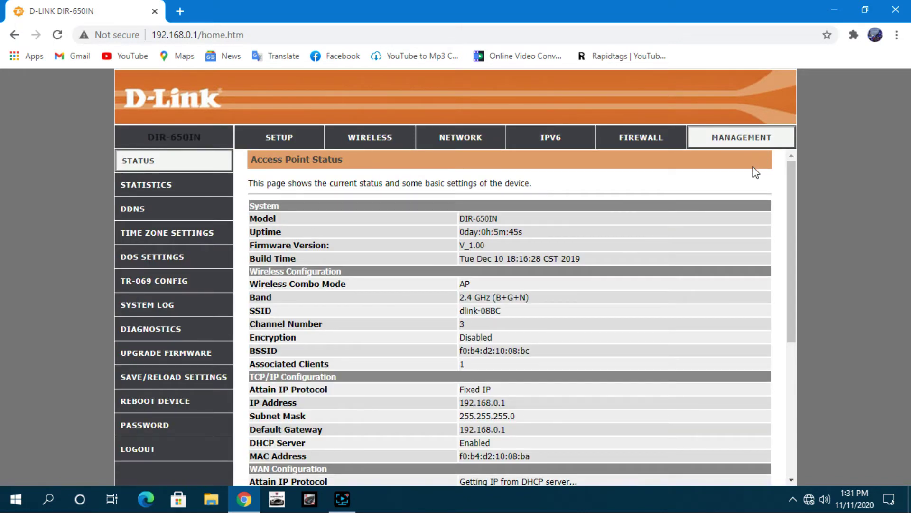
scroll(740, 171, "down", 3)
scroll(737, 176, "down", 3)
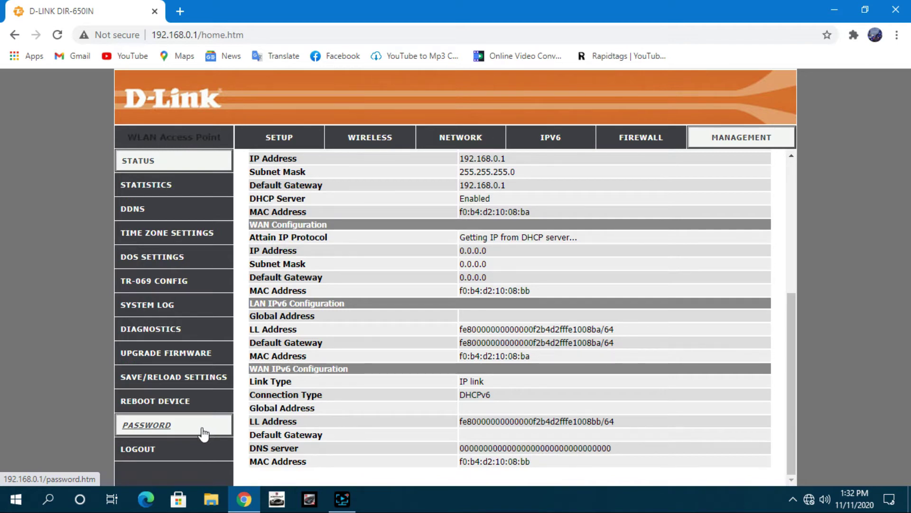
Go to Management > Password Setup and enter the new admin user name
left_click(169, 429)
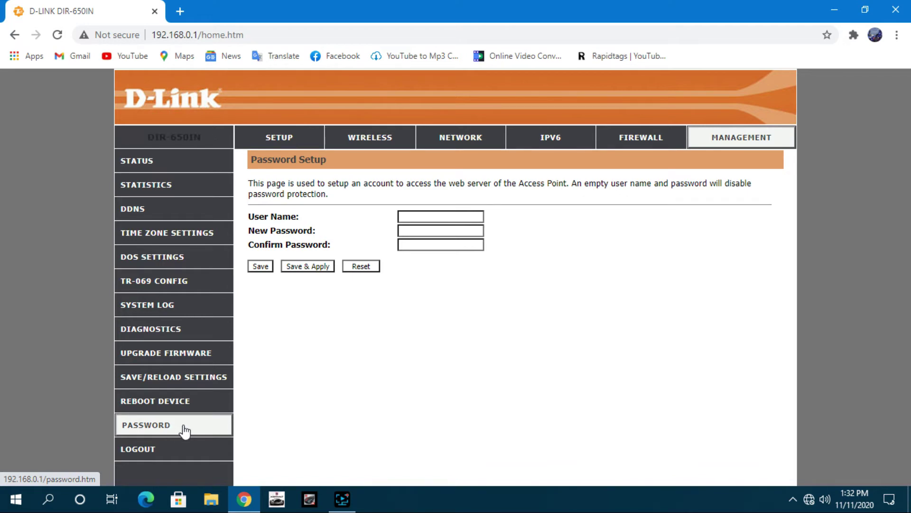
left_click(184, 428)
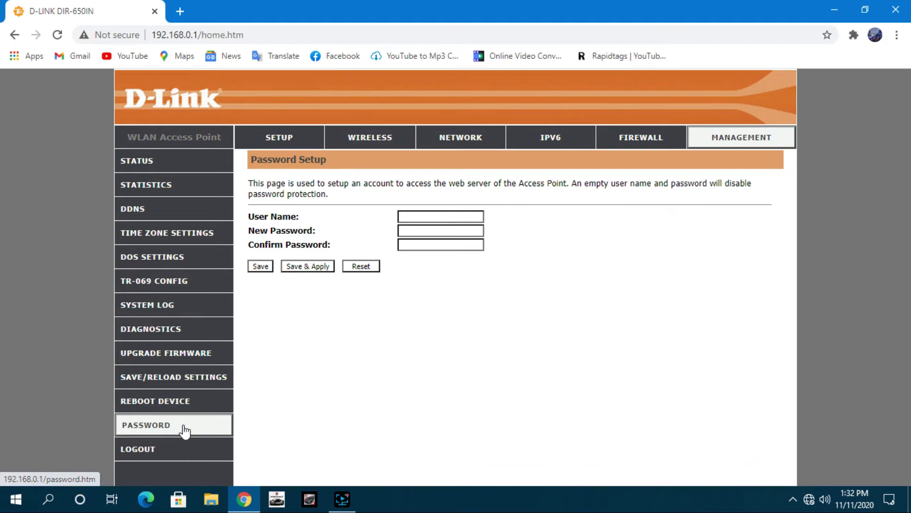
left_click(476, 216)
type("ar")
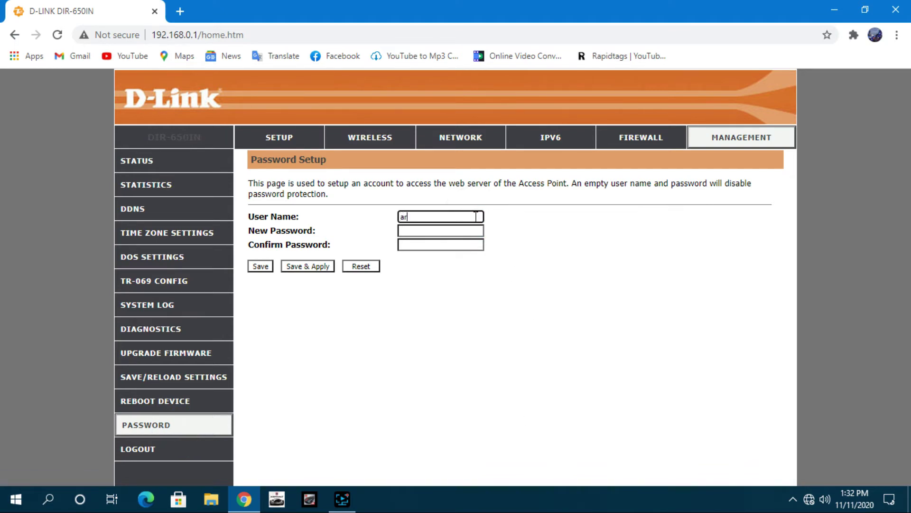
type("fan")
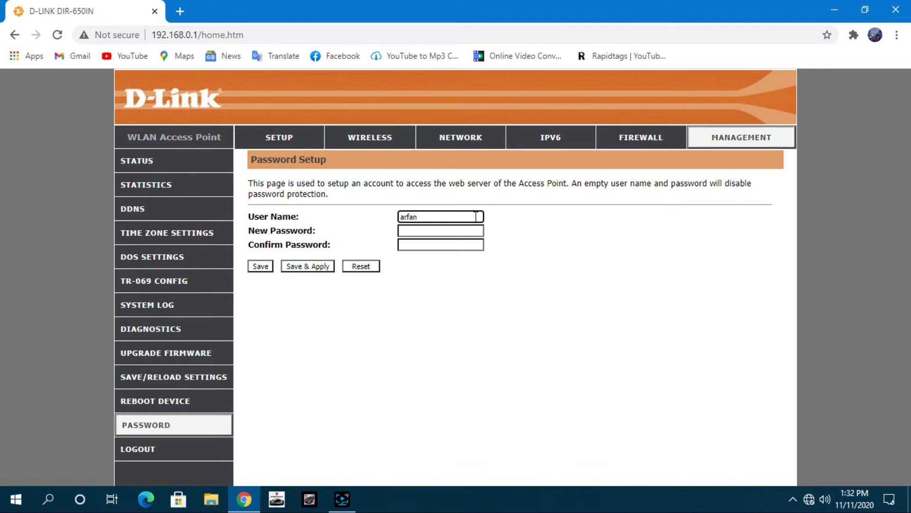
Enter the new password in both New Password and Confirm Password fields
key("Tab")
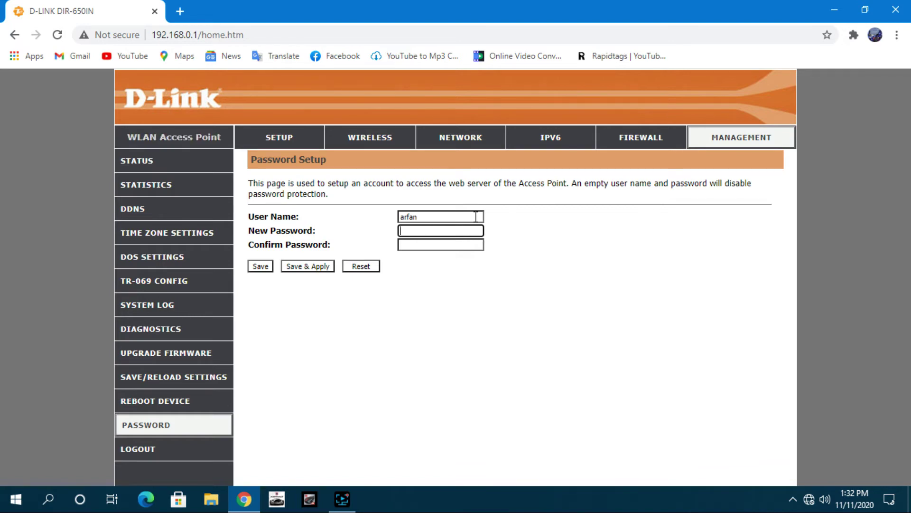
type("•••")
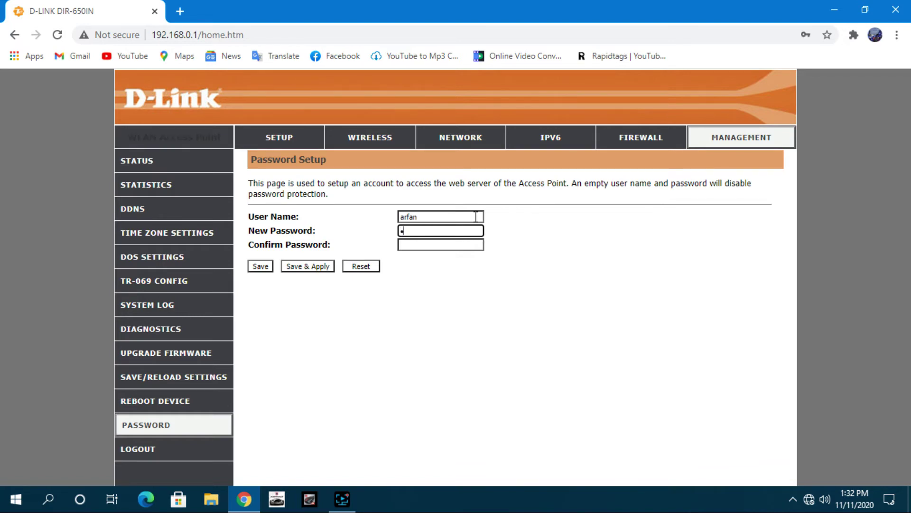
type("••")
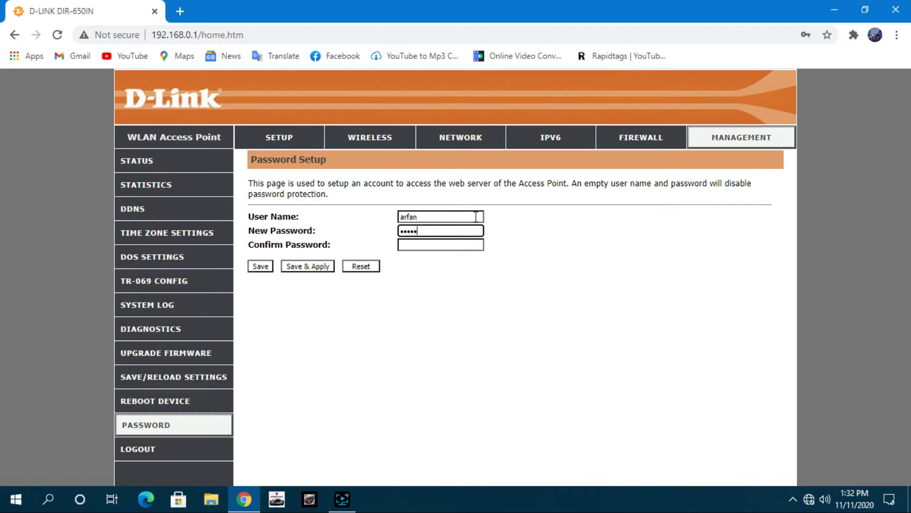
key("Tab")
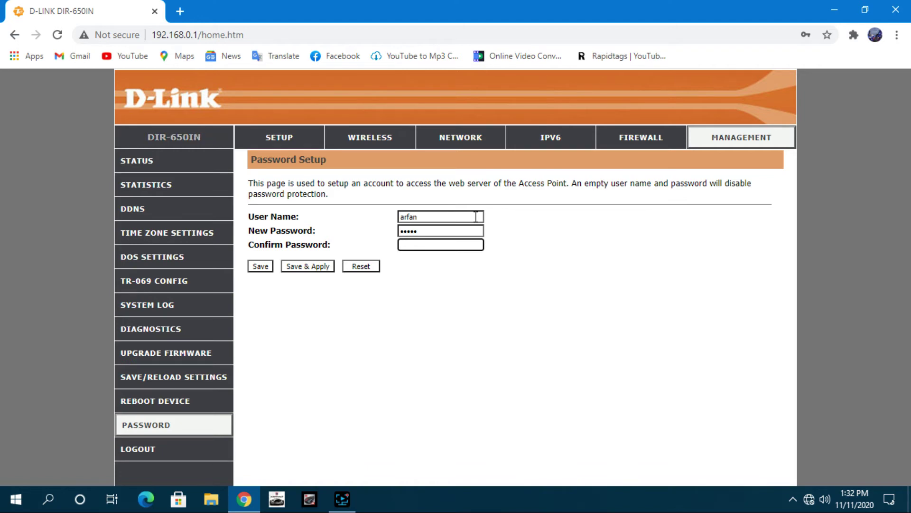
type("••••")
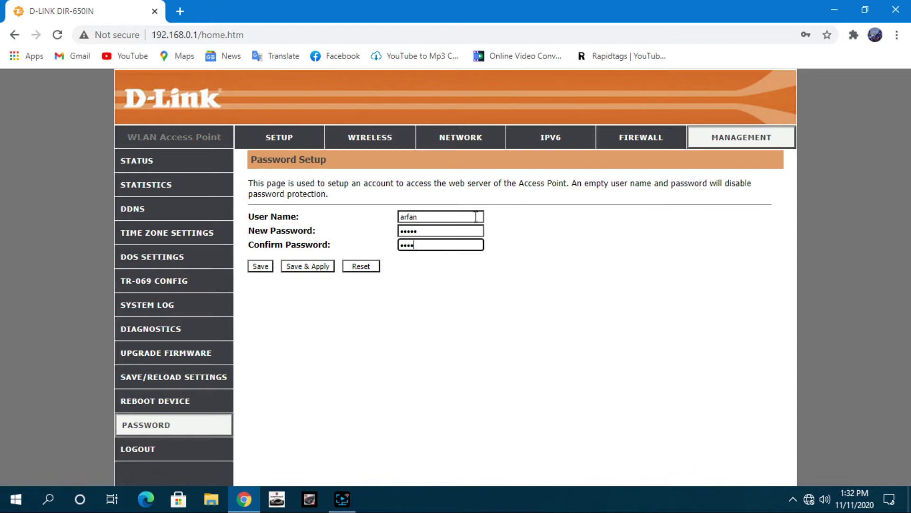
type("•")
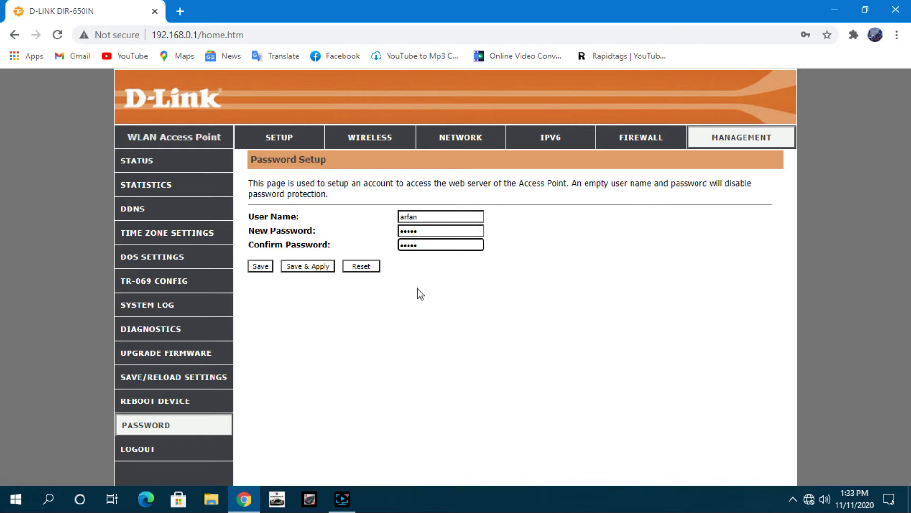
Save & Apply the new login, then reconnect the PC to the dlink-08BC Wi‑Fi
left_click(310, 269)
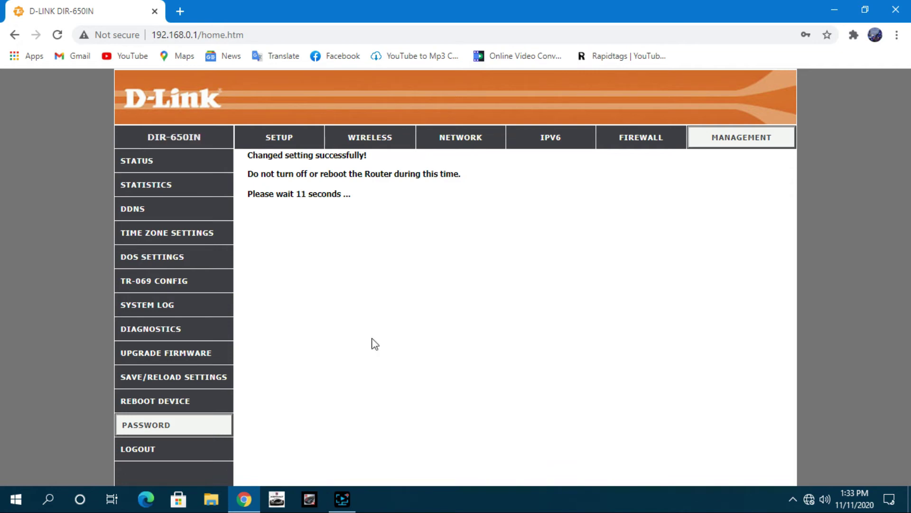
left_click(810, 500)
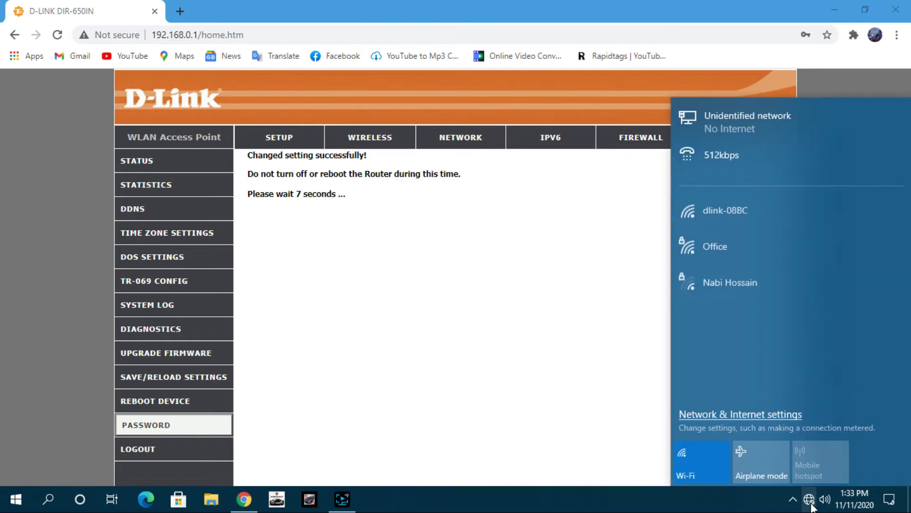
left_click(813, 214)
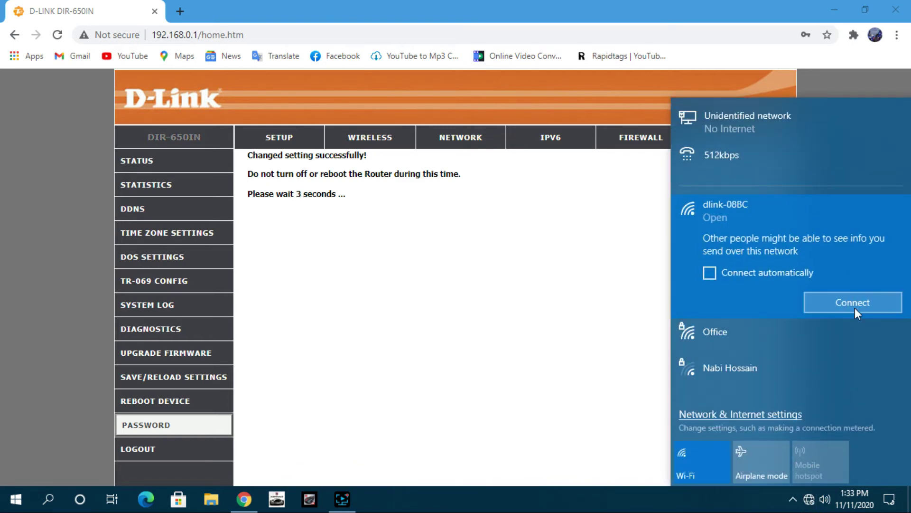
left_click(854, 304)
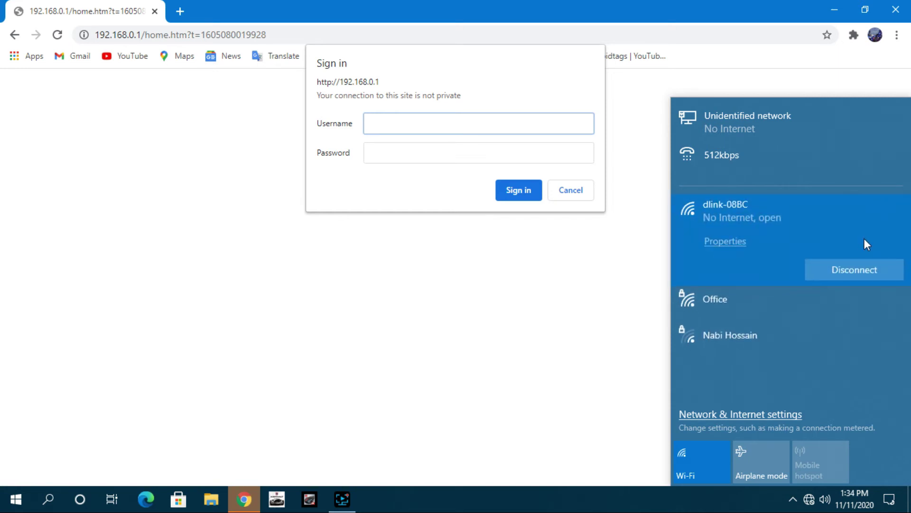
Try signing in with the old default admin user name and password, which is refused
left_click(594, 309)
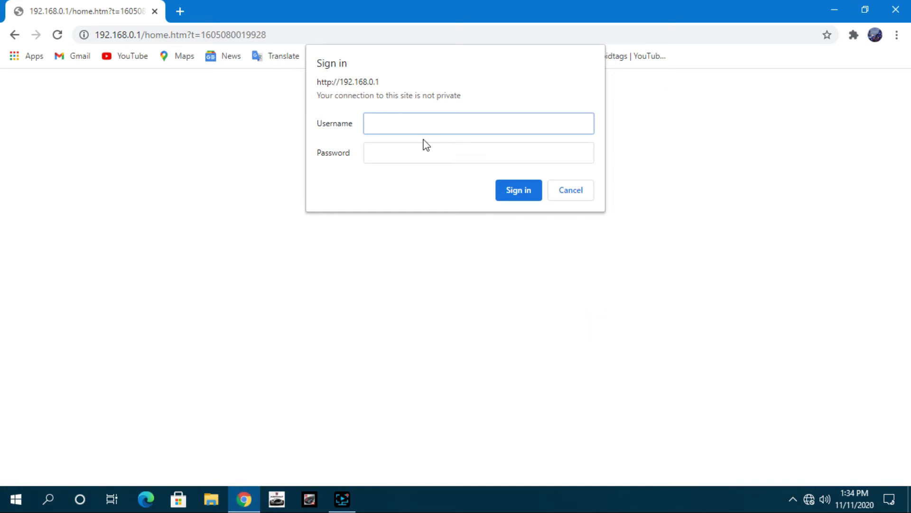
left_click(421, 125)
key("Tab")
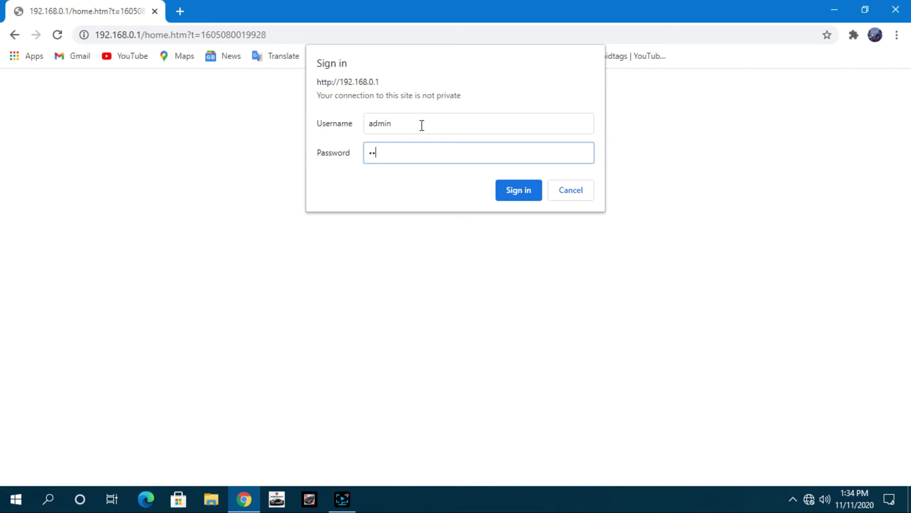
left_click(513, 195)
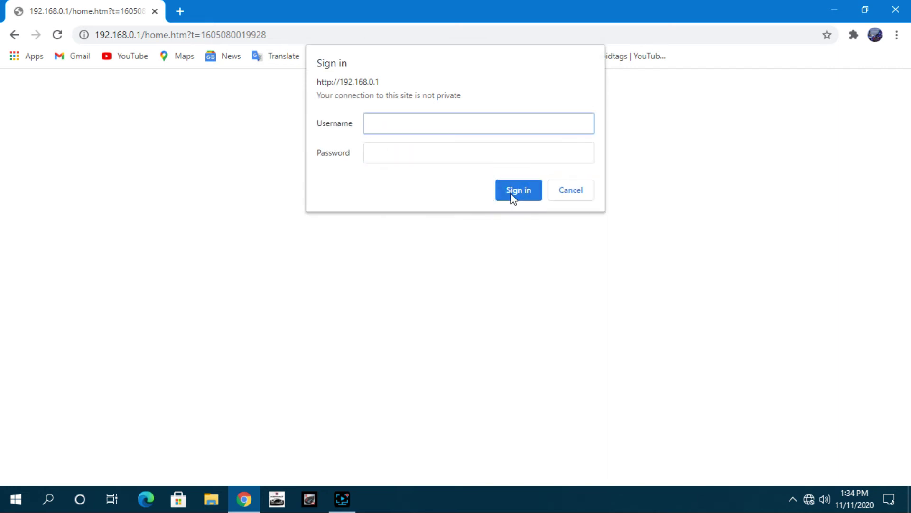
Fill the router sign-in prompt with the new admin user name and new password
left_click(429, 124)
left_click(382, 97)
left_click(333, 104)
left_click(382, 124)
type("arfan")
key("Tab")
type("••")
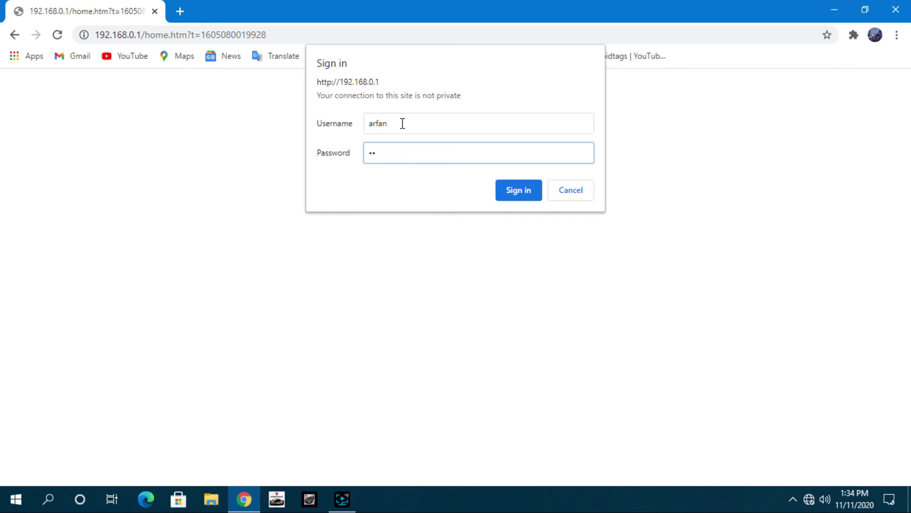
key("BackSpace")
type("•••••")
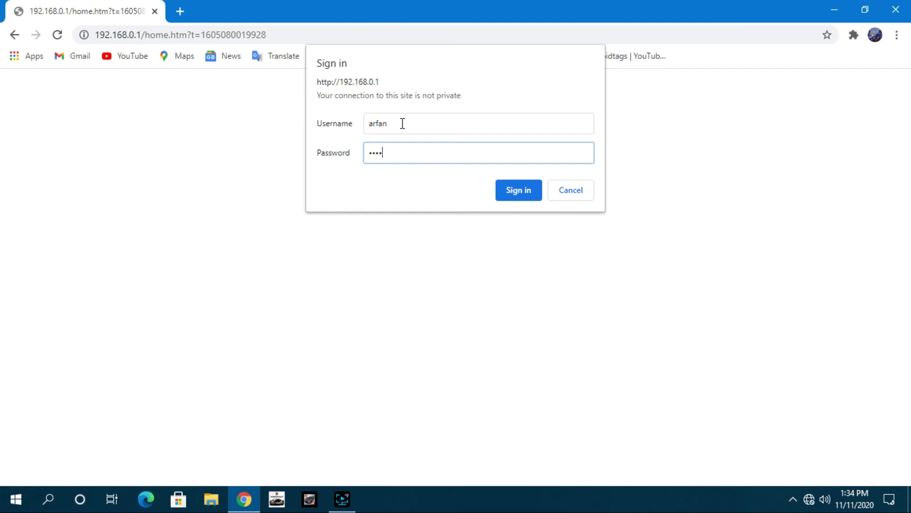